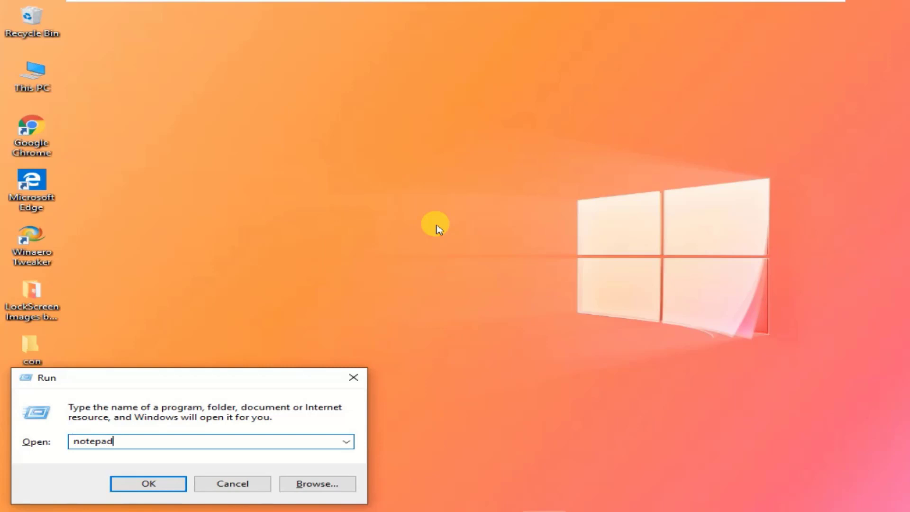
Open Notepad, enlarge the text to 220%, and write the line "date 29-11-2023".
left_click(150, 486)
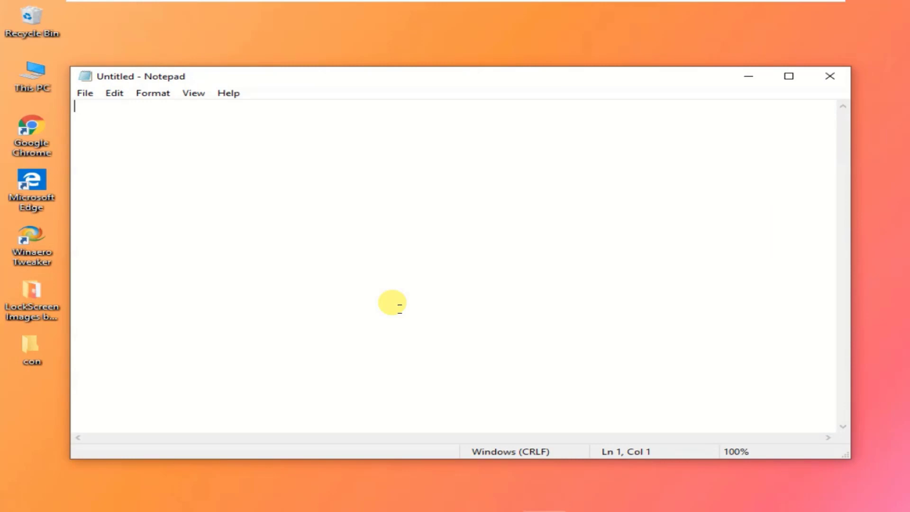
scroll(400, 308, "up", 3)
scroll(399, 308, "up", 3)
scroll(399, 307, "up", 2)
type("date")
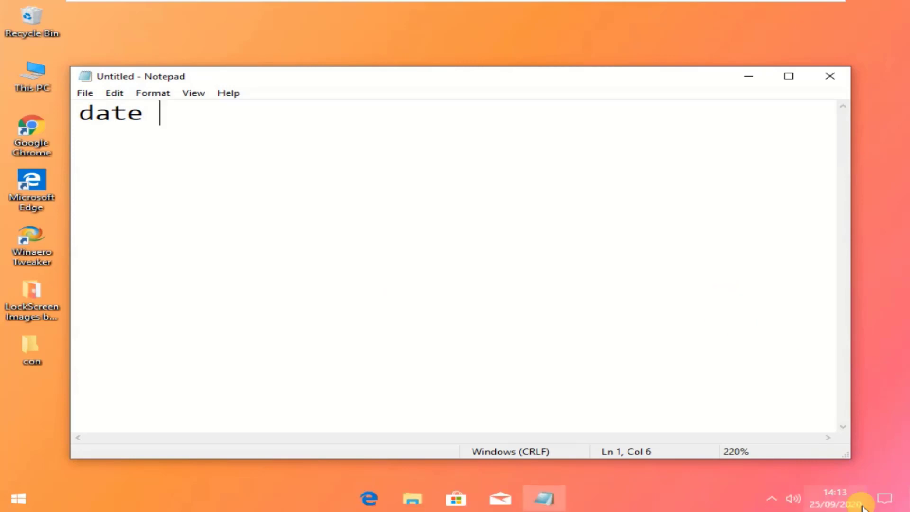
mouse_move(836, 508)
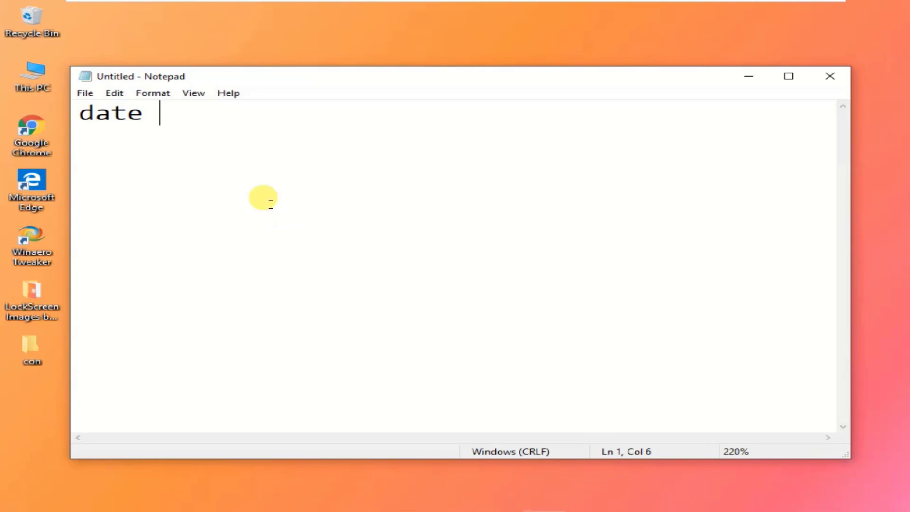
type("29")
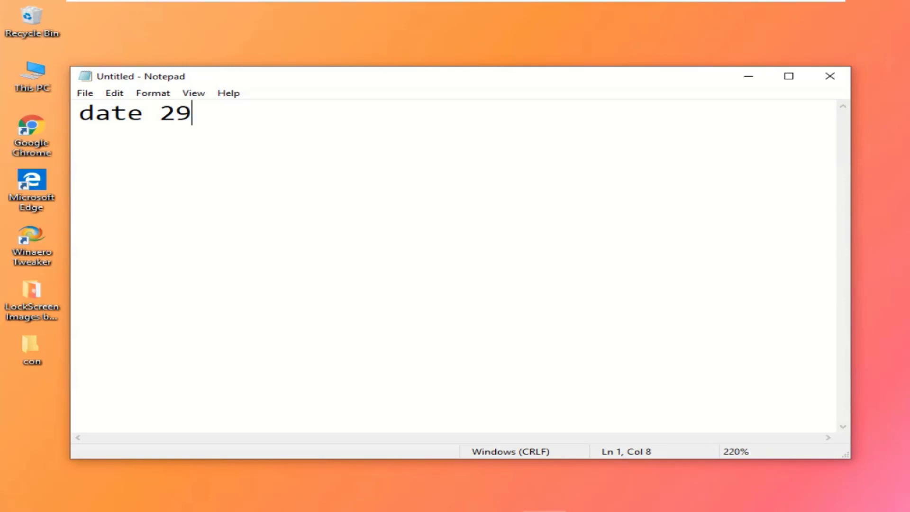
type("-11-")
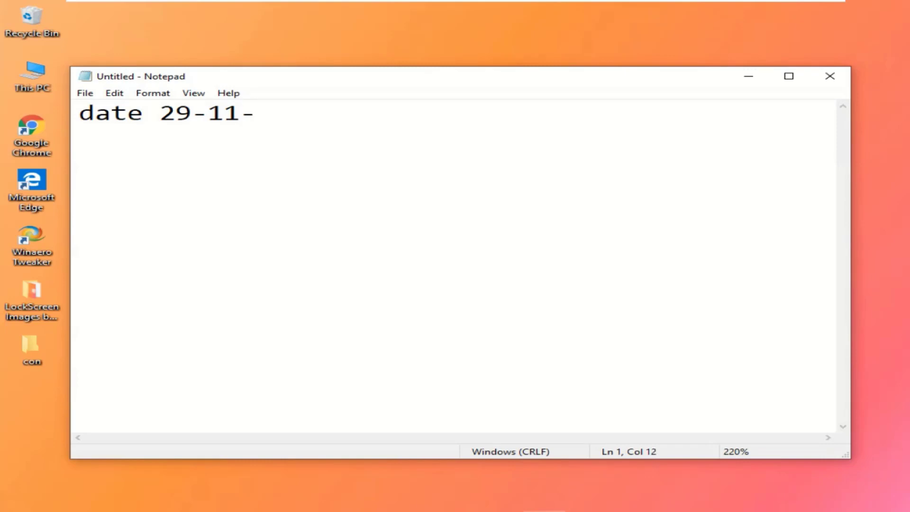
type("2023")
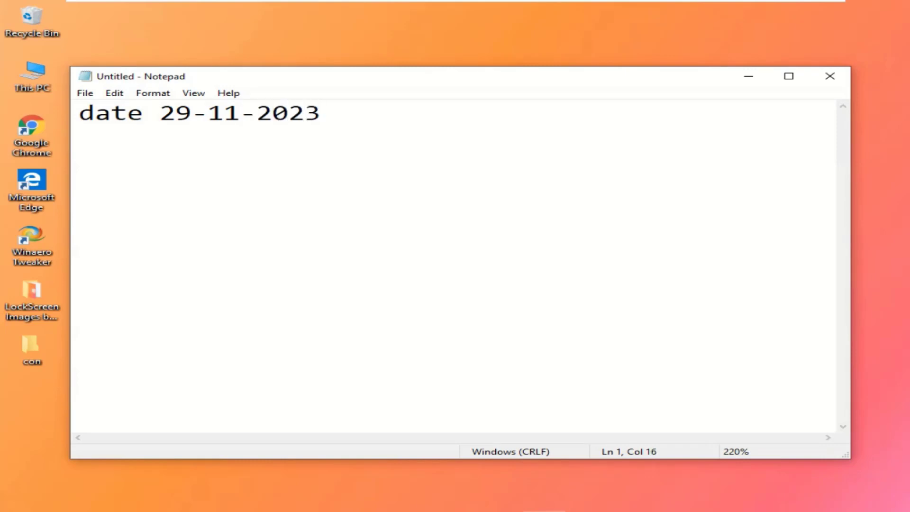
Add the line "time 08:20:25AM" below the date line, leaving one blank line between them.
key("Return")
key("Return")
type("time")
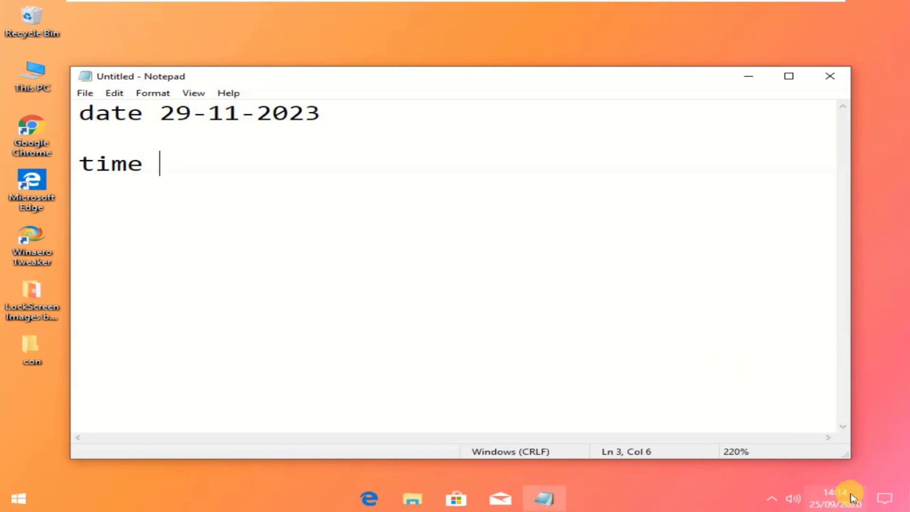
type("08")
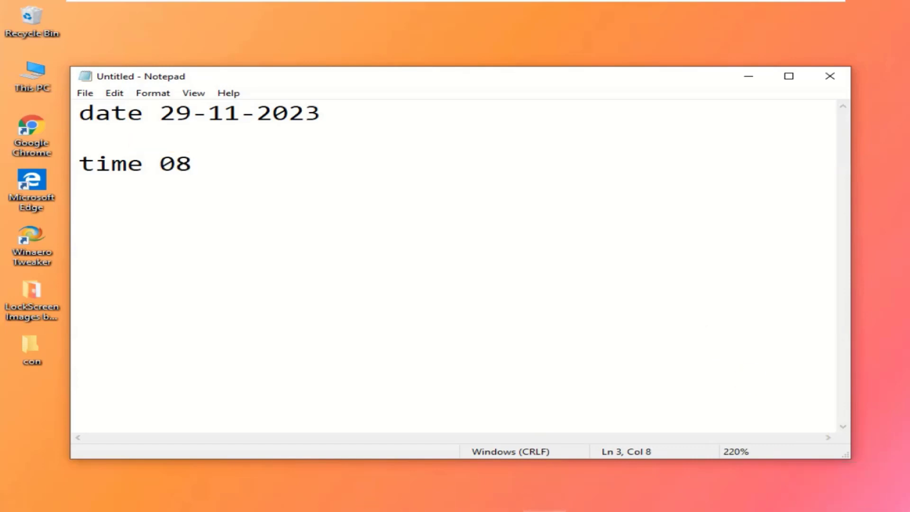
key("BackSpace")
key("BackSpace")
type("08:20:")
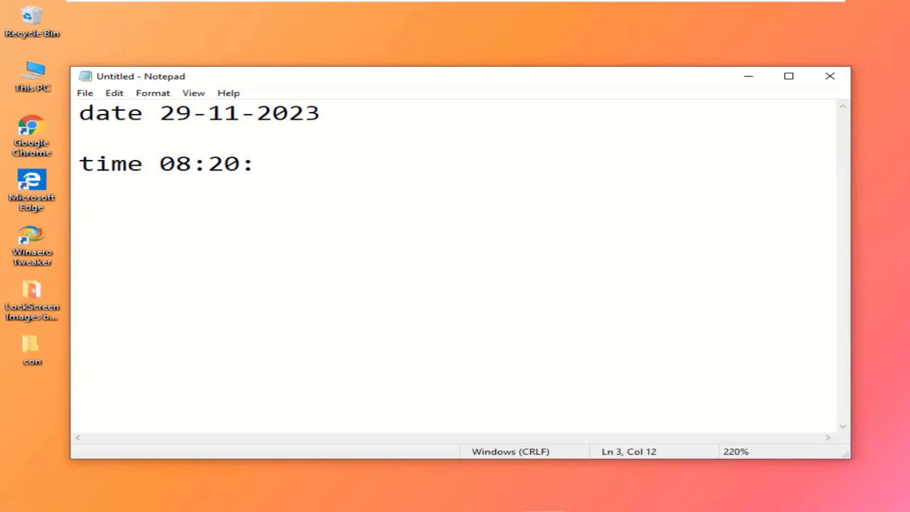
type("25")
type("AM")
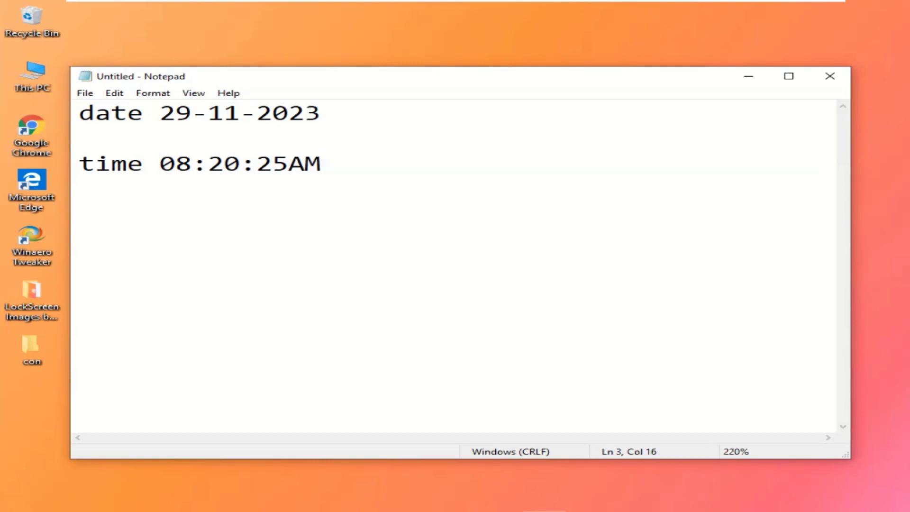
key("Return")
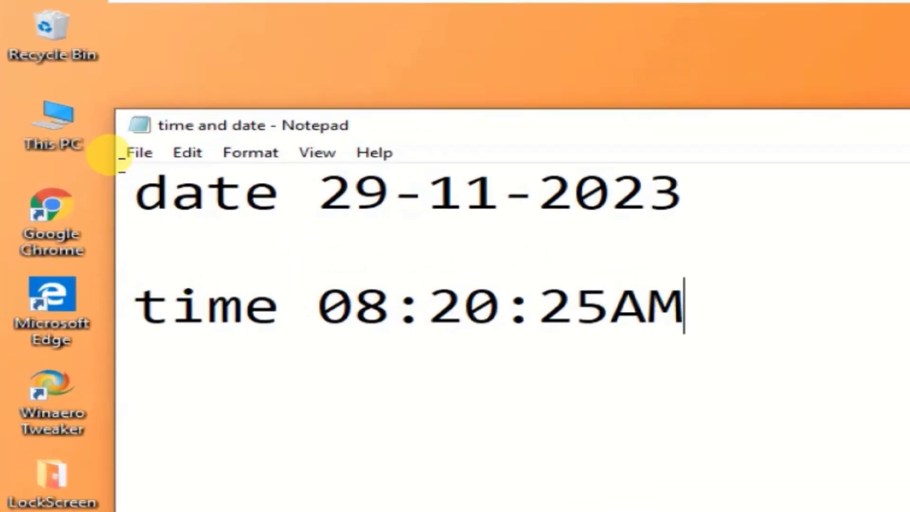
Save the document to the Desktop as time.bat with the file type All Files, and close it.
left_click(130, 149)
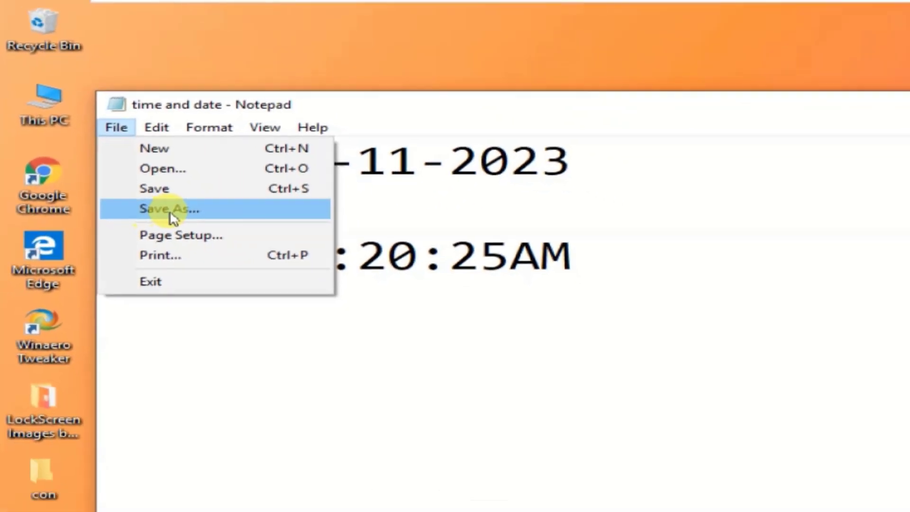
left_click(210, 283)
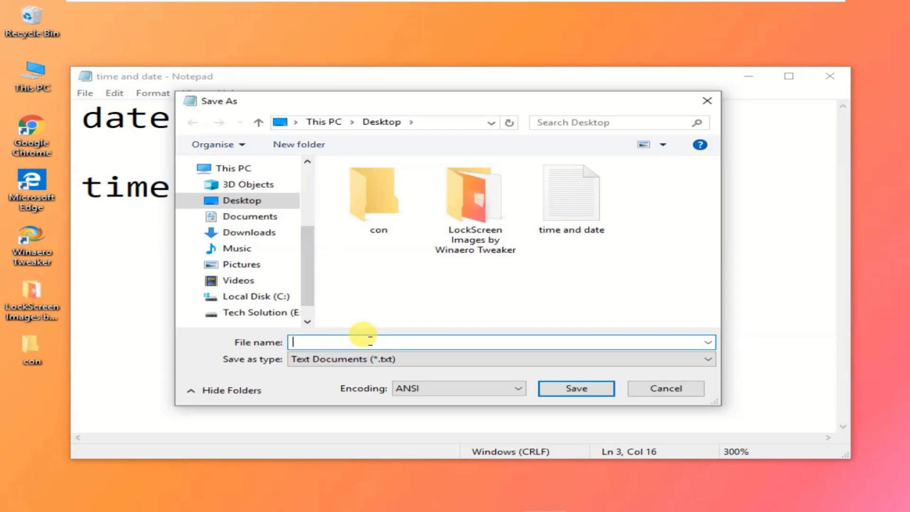
type("tim")
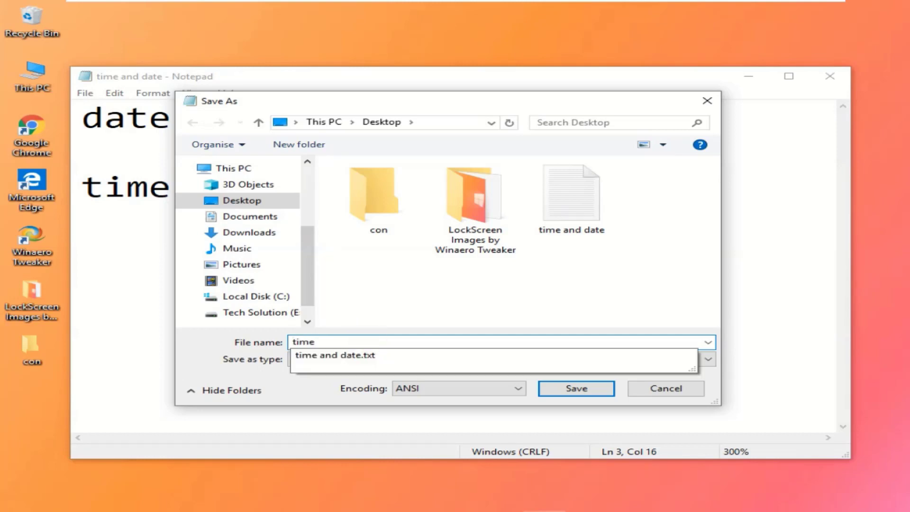
type("e")
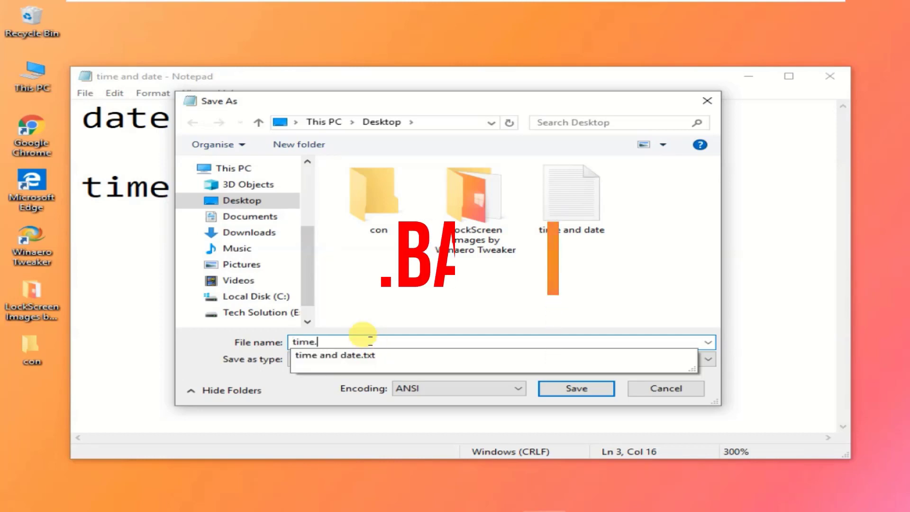
type(".")
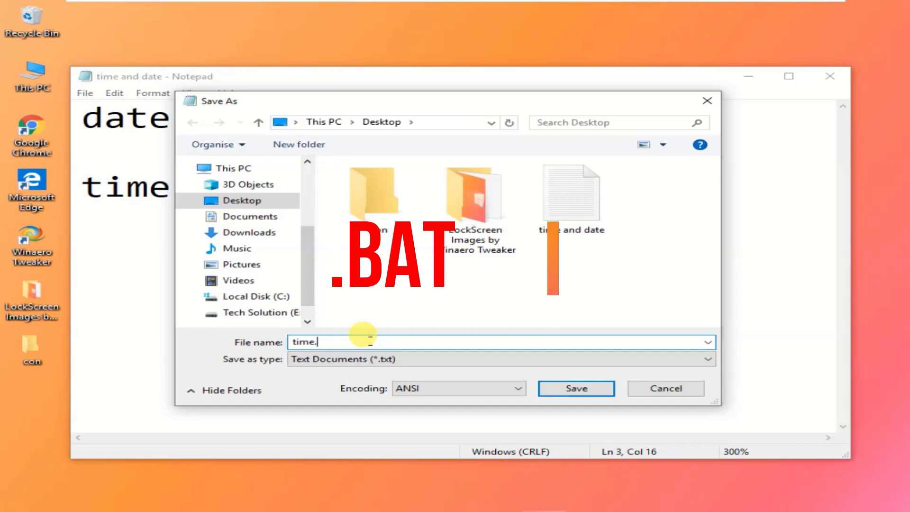
type("bat")
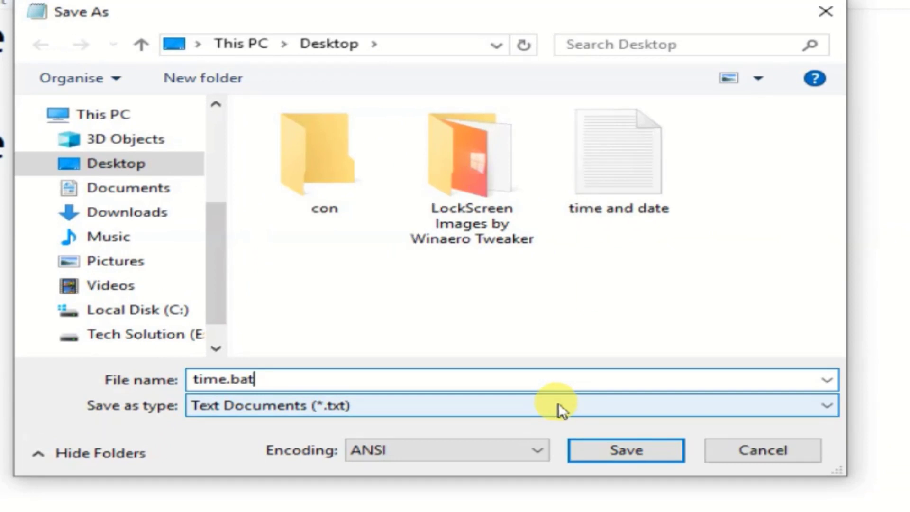
left_click(558, 403)
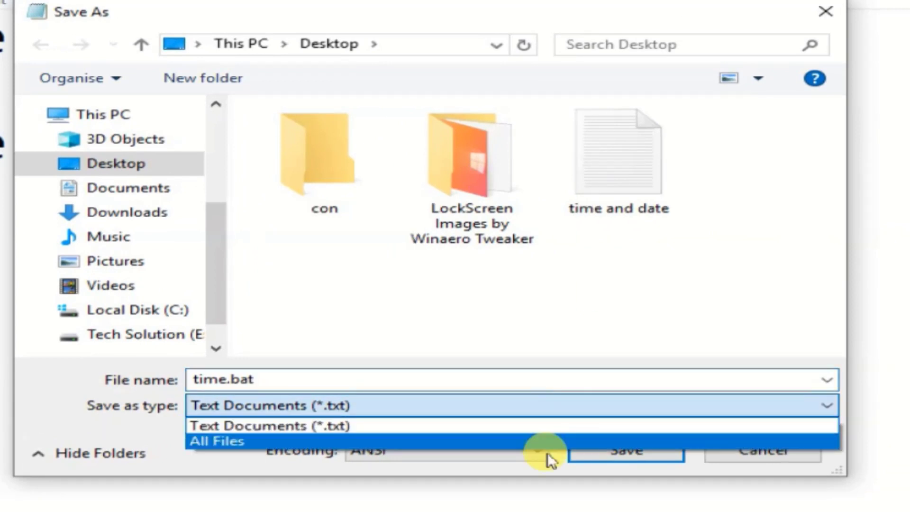
left_click(210, 441)
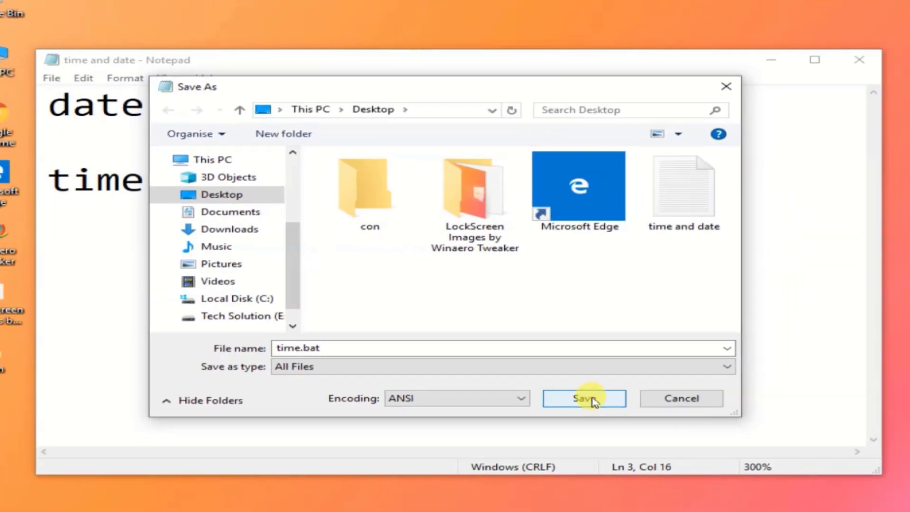
left_click(591, 399)
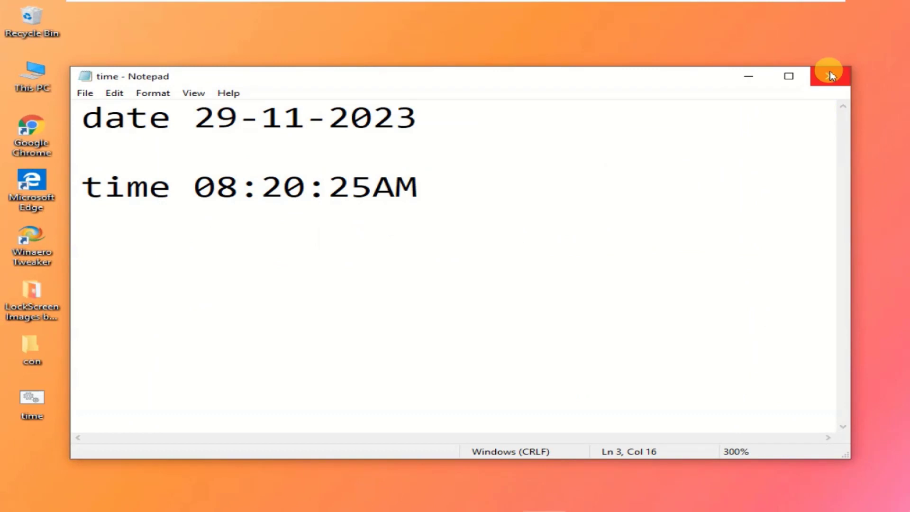
left_click(830, 75)
Move the time batch file on the desktop to just above the taskbar clock and check the current date.
left_click_drag(32, 401, 101, 402)
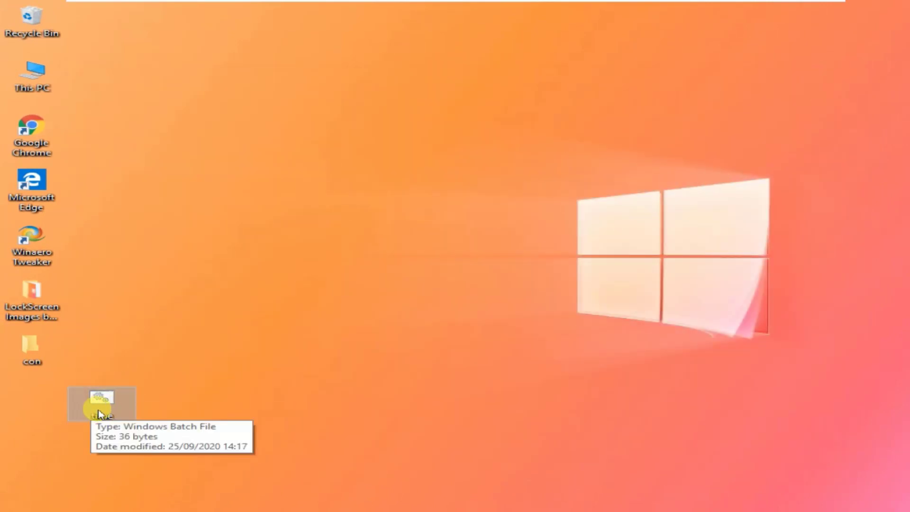
left_click_drag(93, 411, 855, 480)
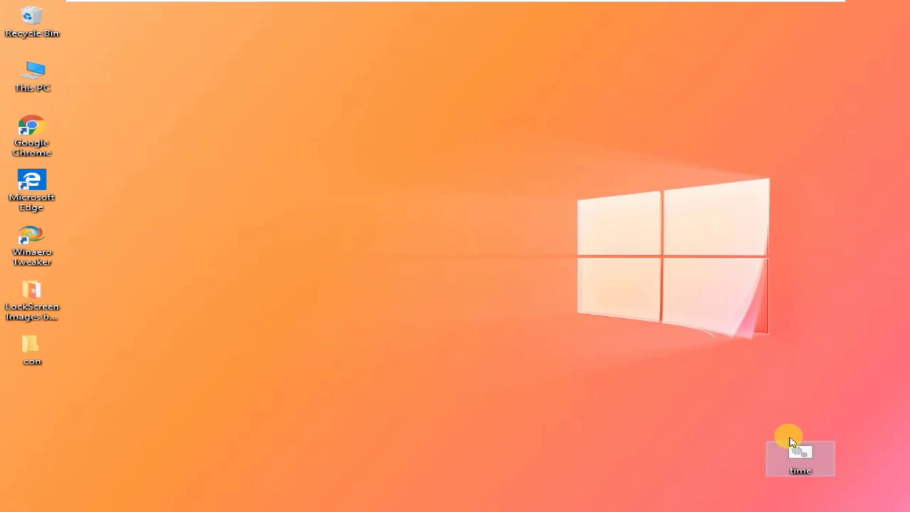
mouse_move(884, 507)
mouse_move(840, 506)
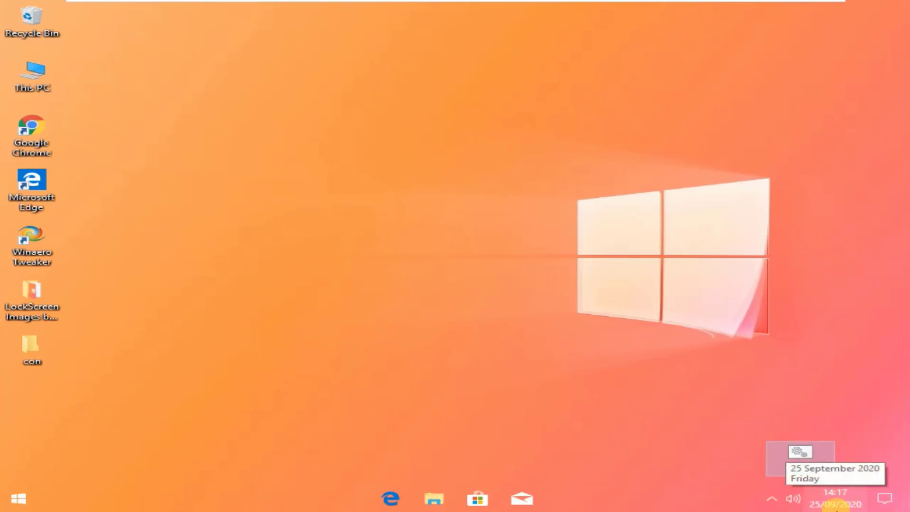
Run the time batch file as administrator.
right_click(800, 461)
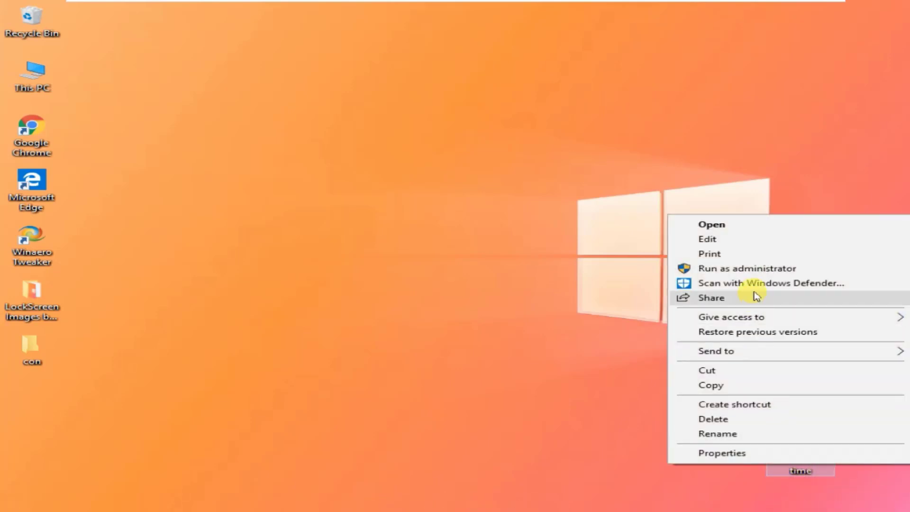
left_click(758, 269)
left_click(417, 327)
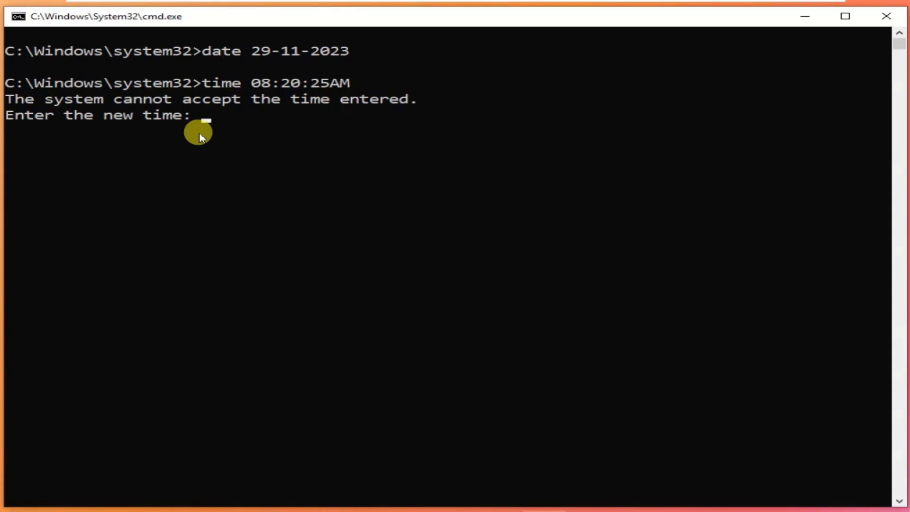
Enter 01:32:50 PM as the new system time in the command window.
type("01")
type(":32:50")
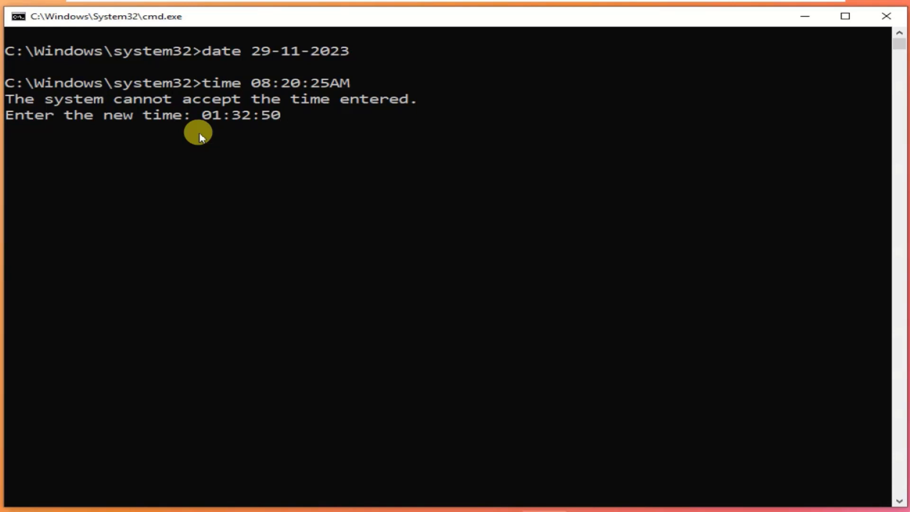
type(" PM")
key("Return")
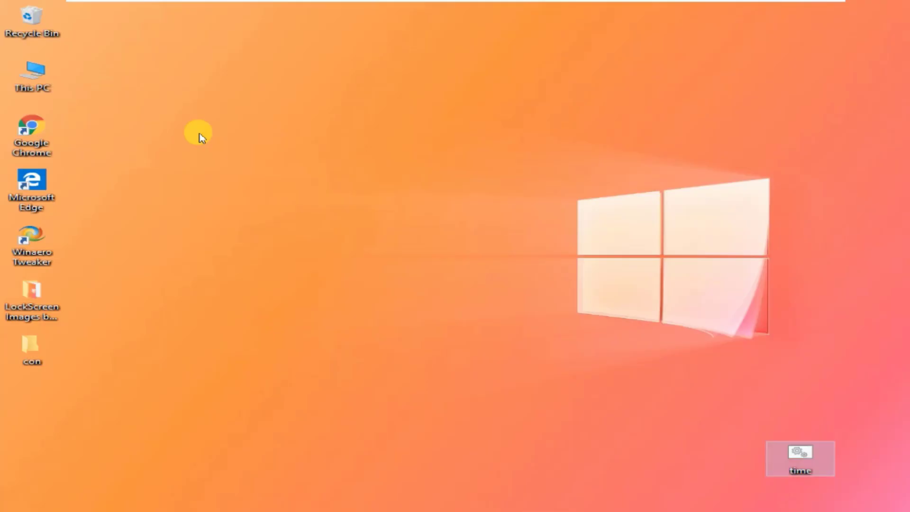
Check the date and time on the taskbar clock and move the time batch file to the middle of the desktop.
mouse_move(674, 508)
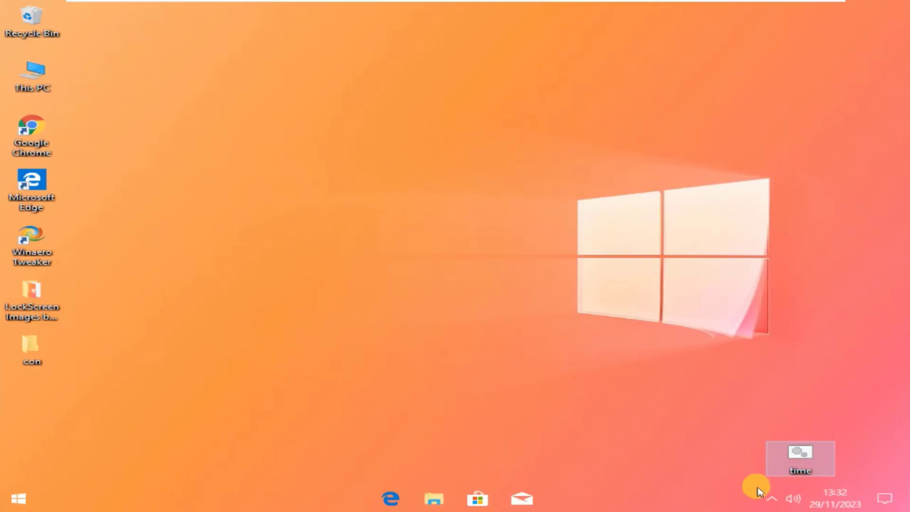
mouse_move(843, 496)
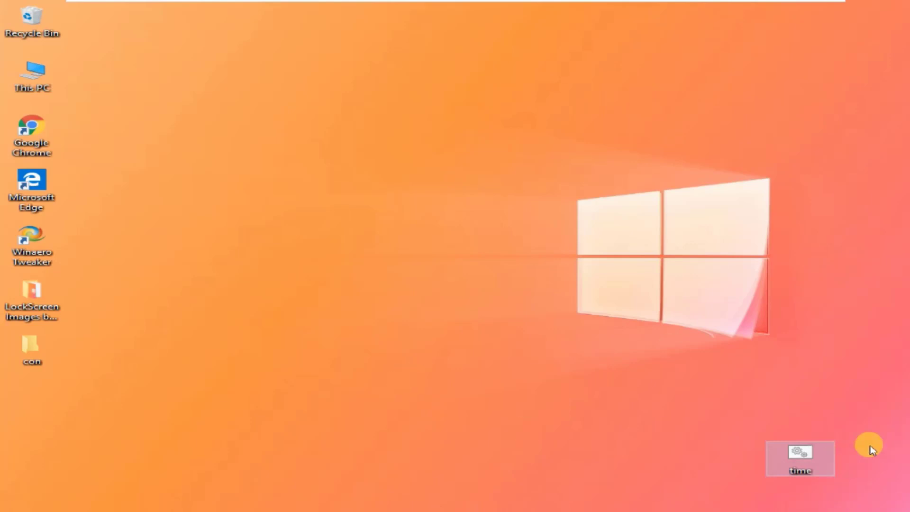
left_click_drag(774, 457, 589, 279)
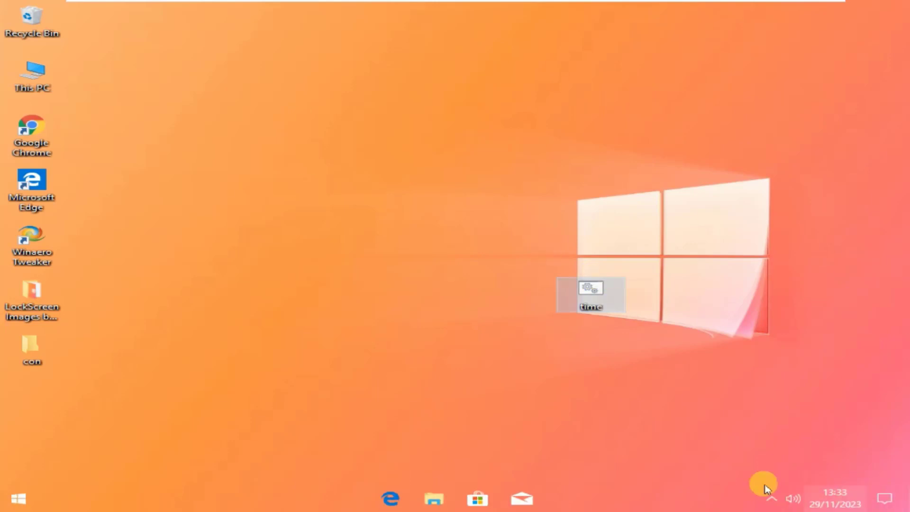
left_click_drag(623, 294, 411, 266)
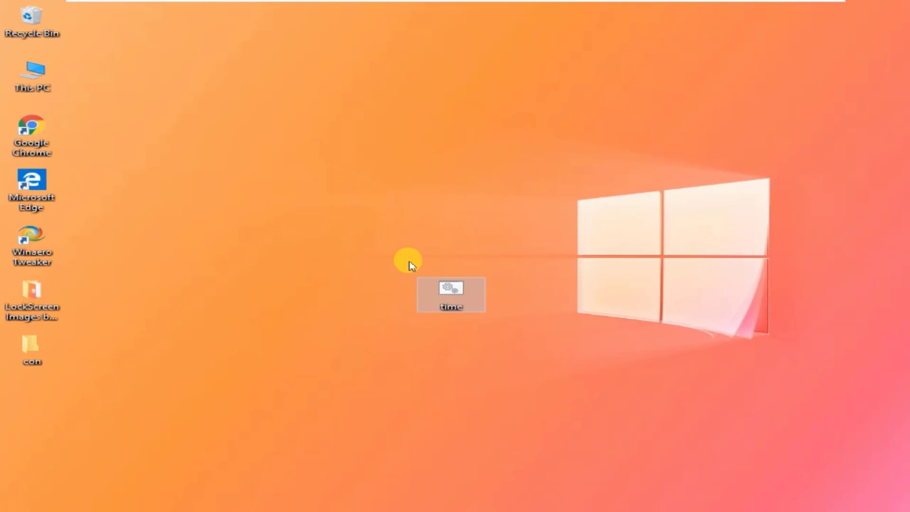
Open the time batch file for editing and set its date to 25-09-2020 and its time to 02:19:20 Pm.
right_click(450, 289)
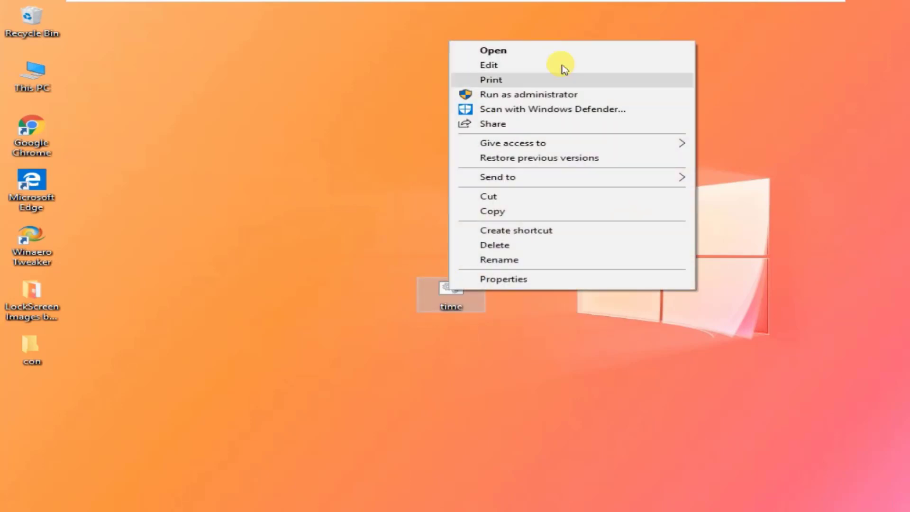
left_click(491, 65)
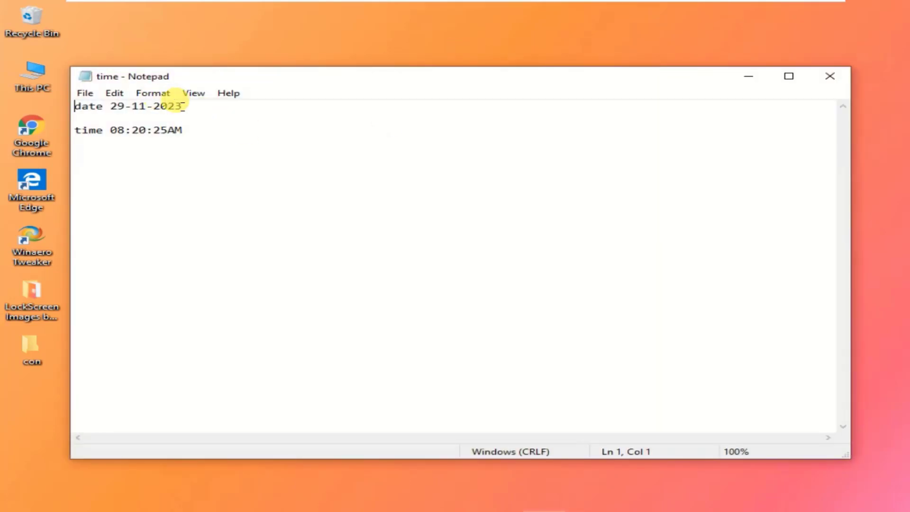
left_click(204, 108)
key("BackSpace")
key("BackSpace")
key("BackSpace")
key("BackSpace")
key("BackSpace")
key("BackSpace")
key("BackSpace")
key("BackSpace")
key("BackSpace")
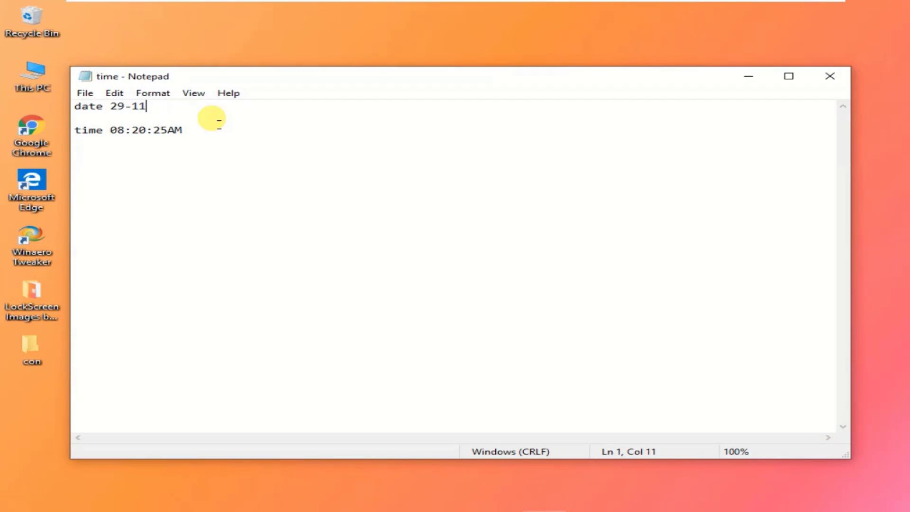
key("BackSpace")
type("25")
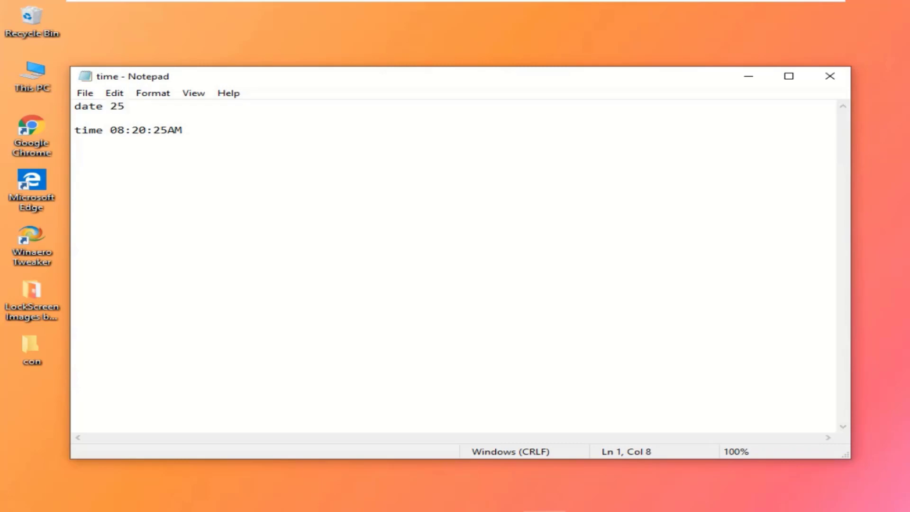
type("-09-2020")
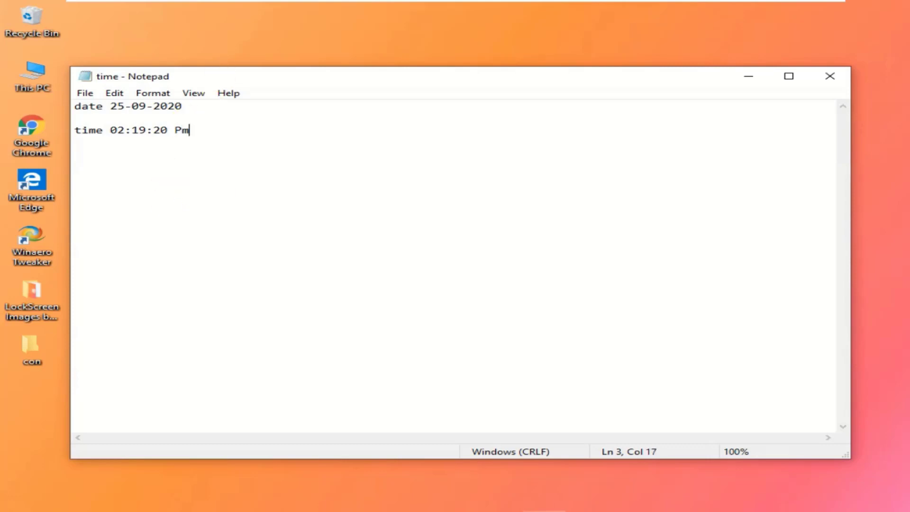
Save the edited time batch file and close Notepad.
left_click(82, 94)
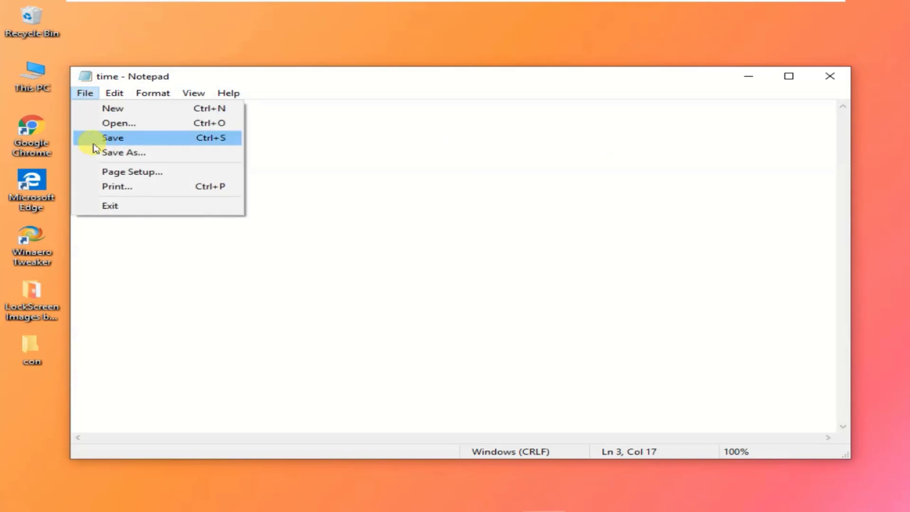
left_click(119, 138)
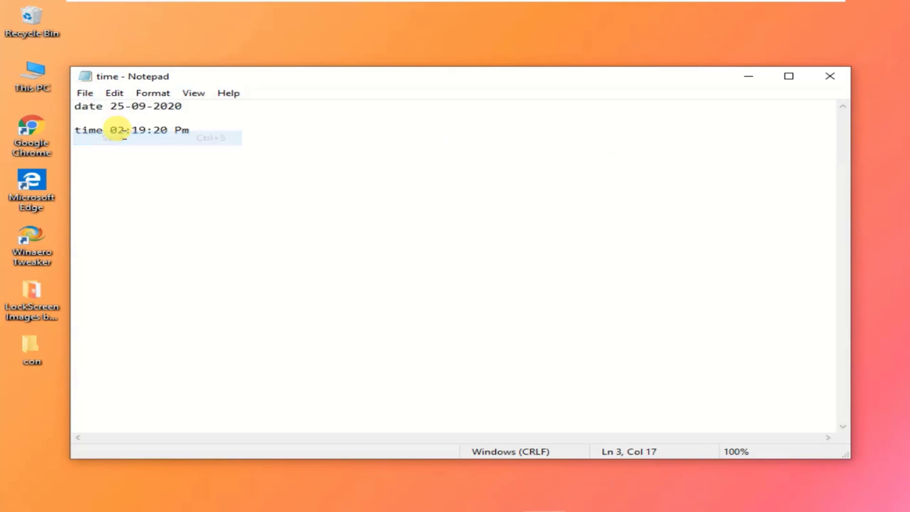
left_click(843, 83)
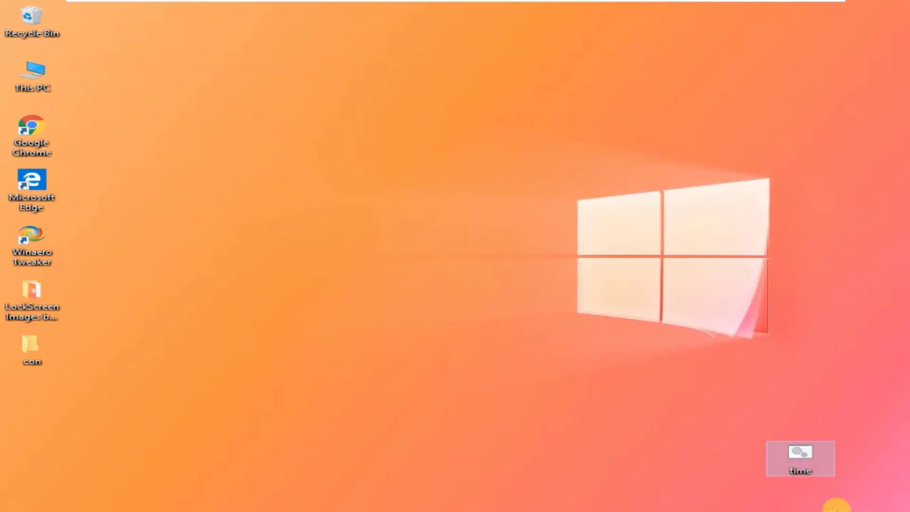
Run the edited time batch file as administrator and allow it to make changes.
right_click(799, 463)
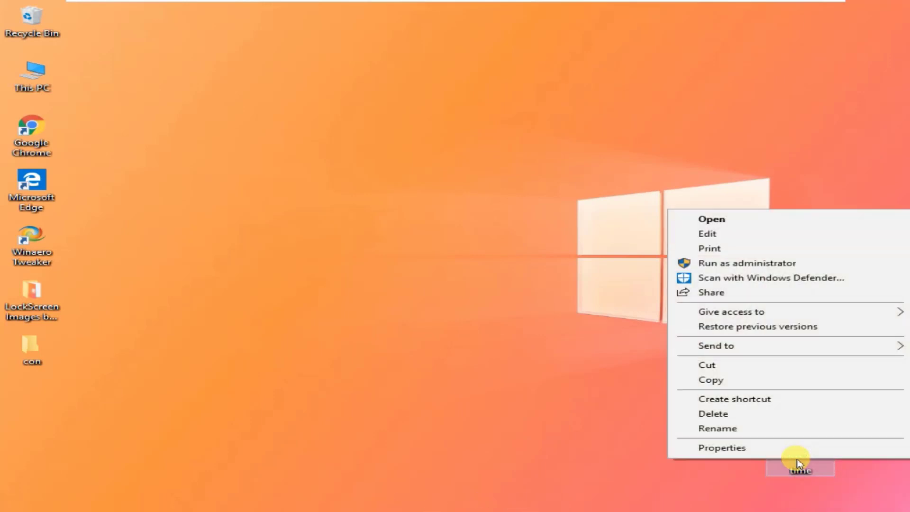
left_click(705, 266)
left_click(446, 334)
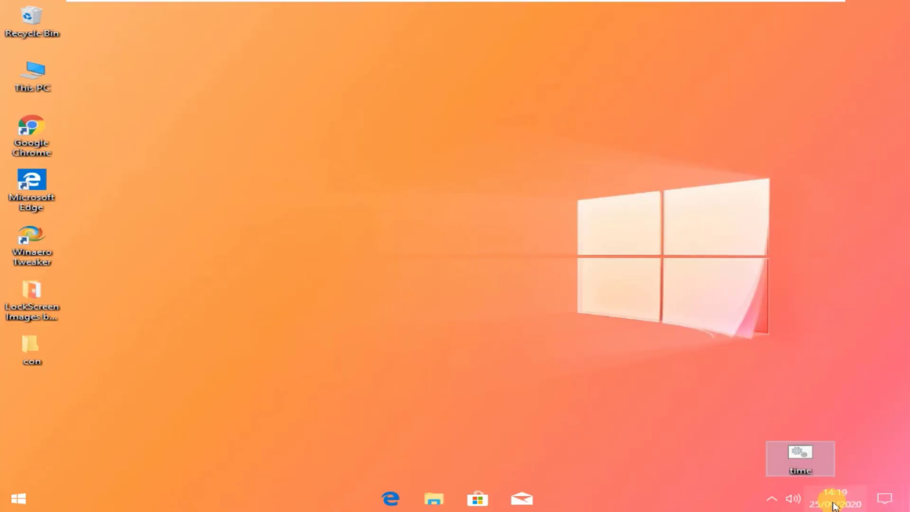
Check the full date on the taskbar clock and move the time batch file to the upper-middle area of the desktop.
mouse_move(846, 505)
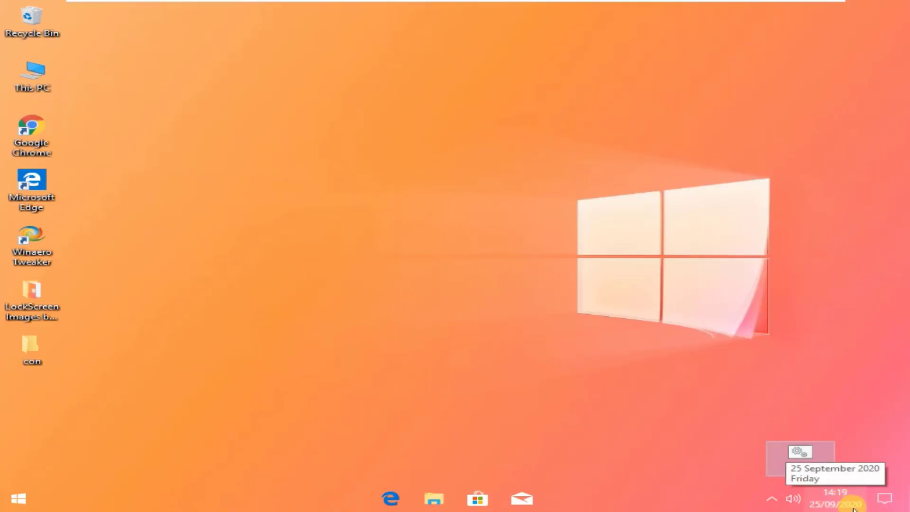
left_click_drag(800, 456, 280, 194)
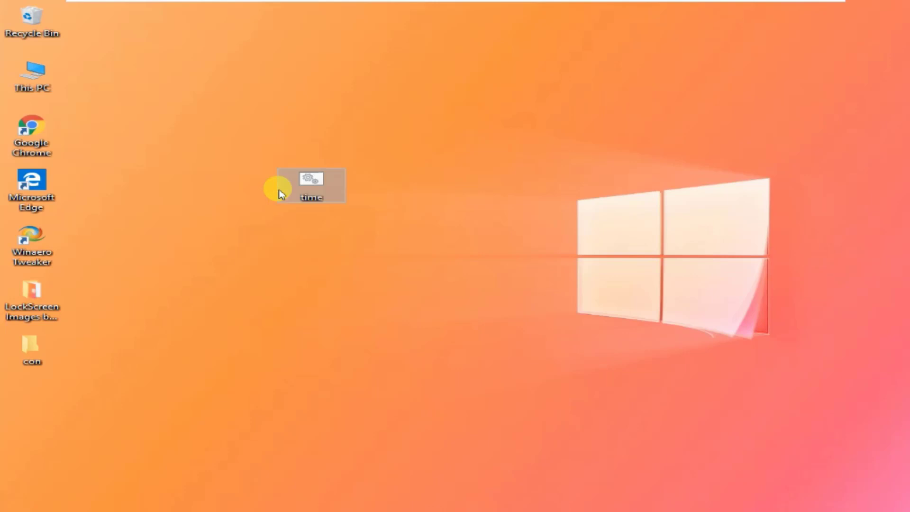
mouse_move(279, 194)
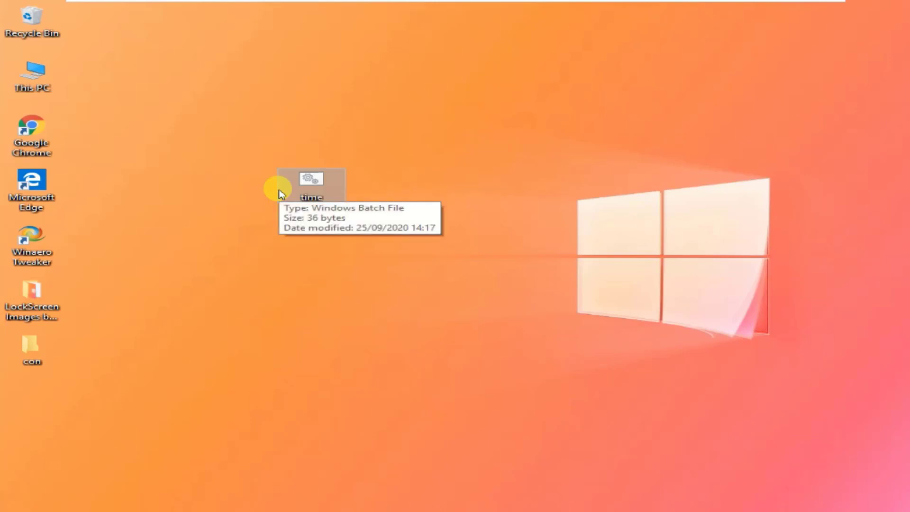